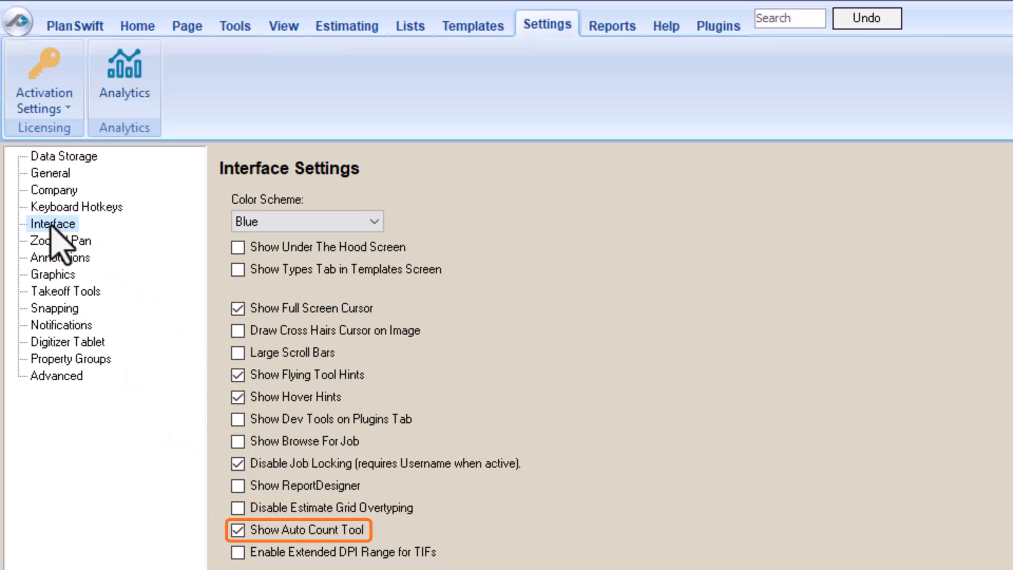
- Start an Auto Count on the electrical plan and give the new count a yellow-green color and the Triangle shape
click(143, 30)
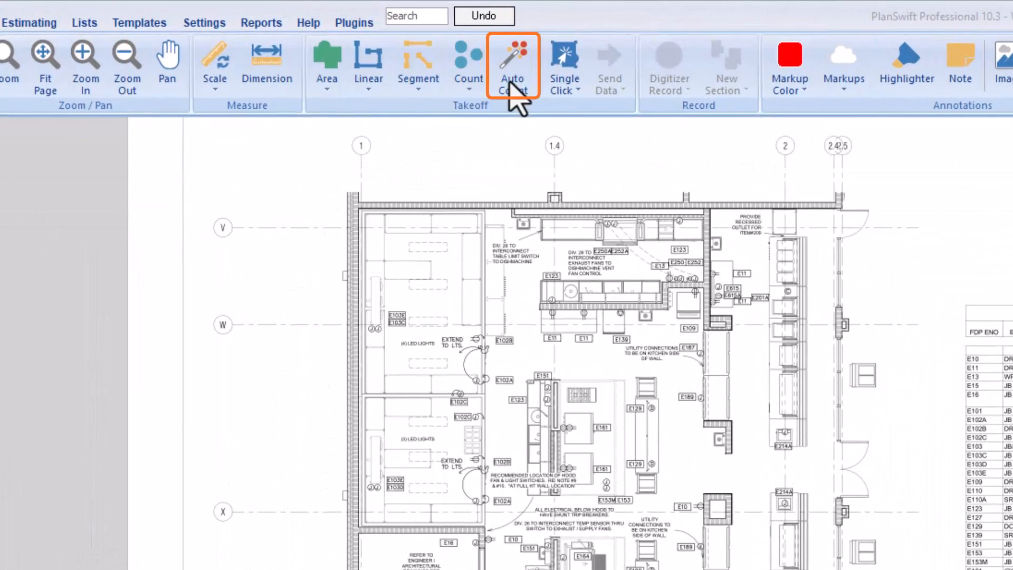
click(510, 83)
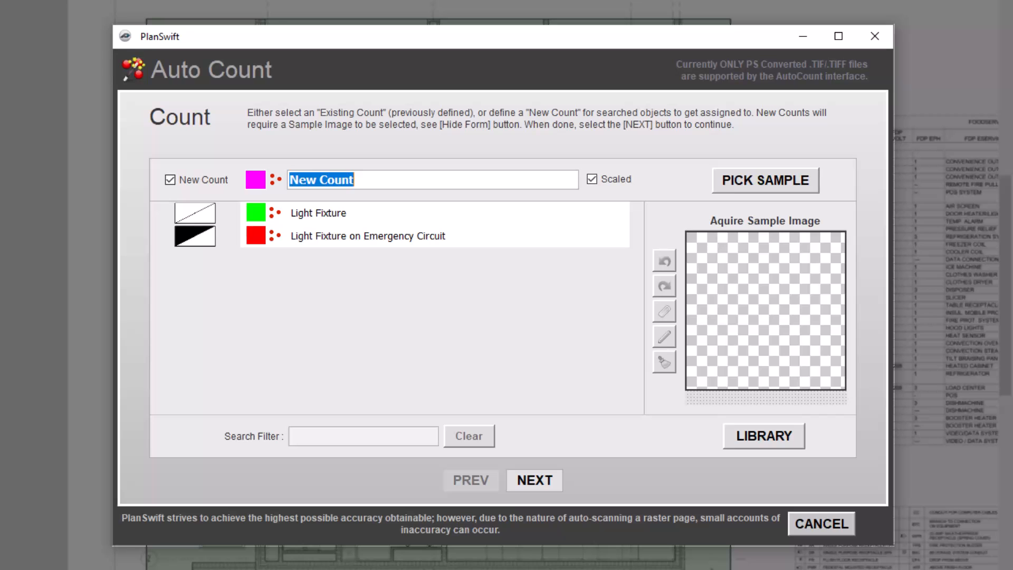
click(69, 294)
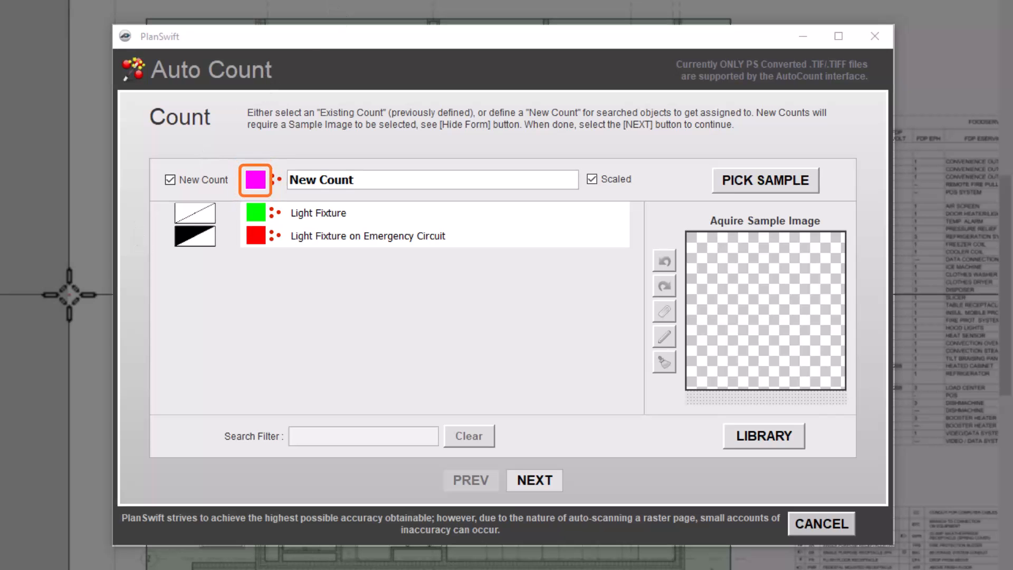
click(255, 185)
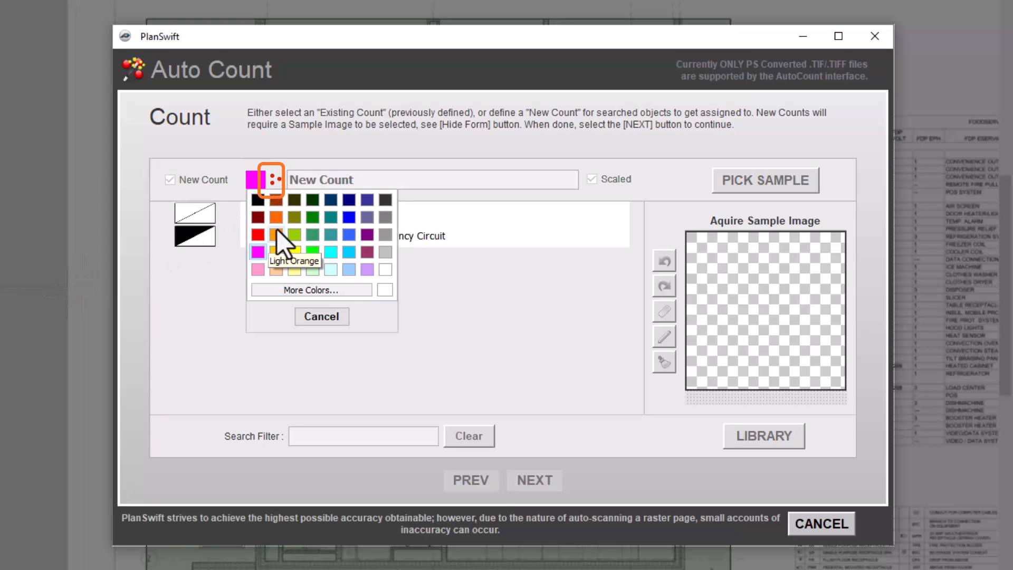
click(294, 234)
click(275, 180)
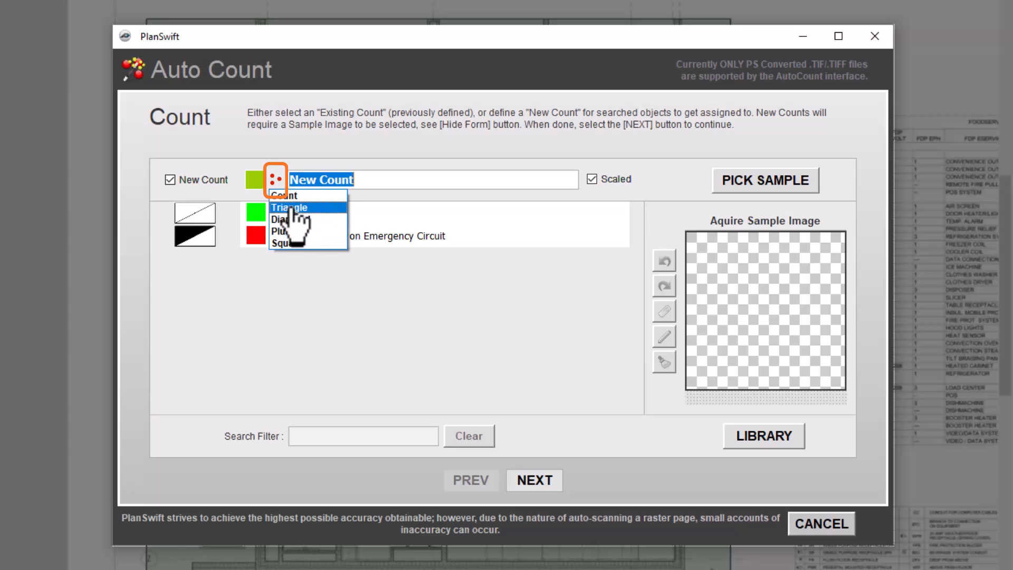
click(292, 208)
- Name the new count Duplex Receptacle
click(314, 180)
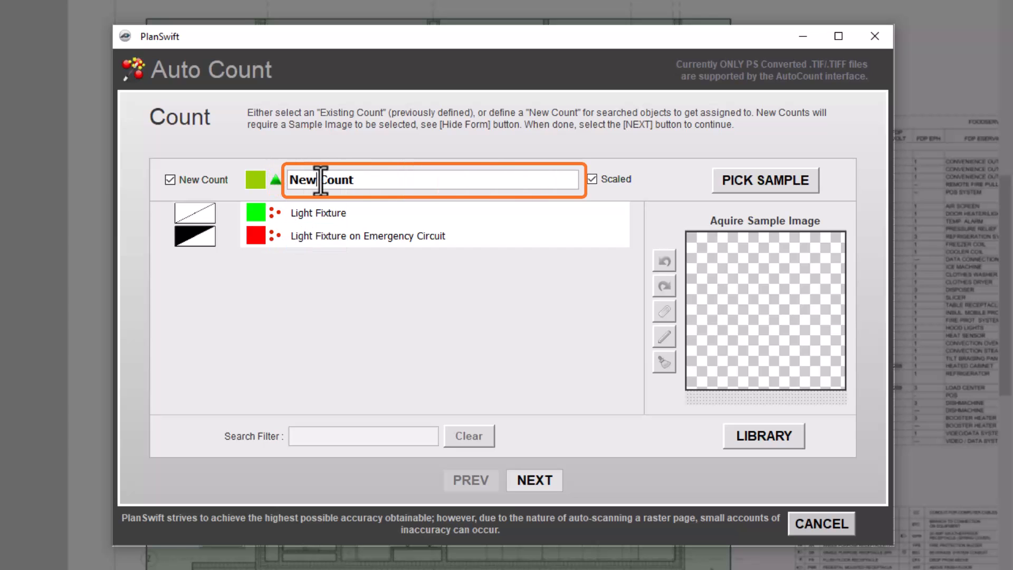
drag(355, 180, 277, 182)
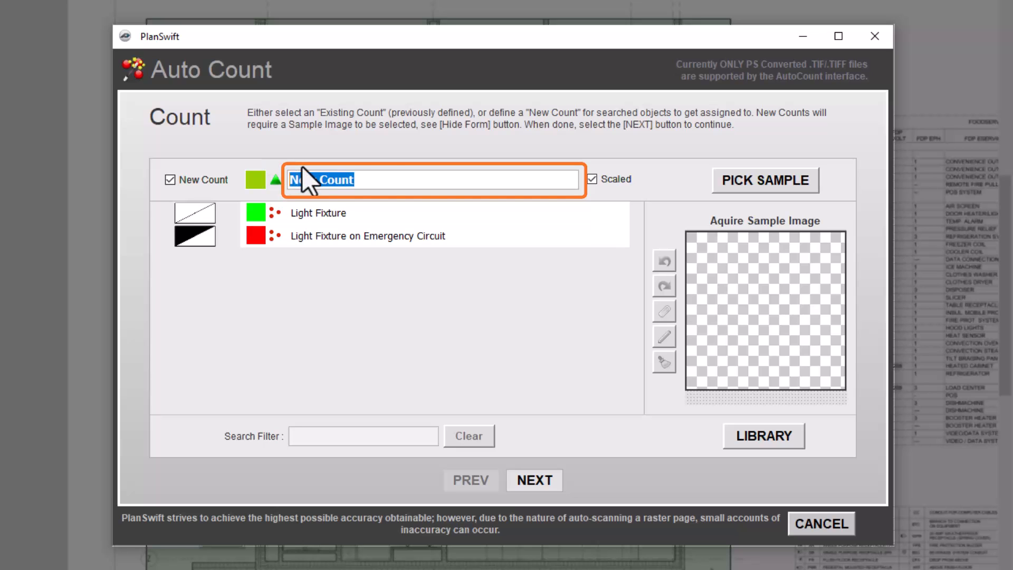
text(Duplex Receptacle)
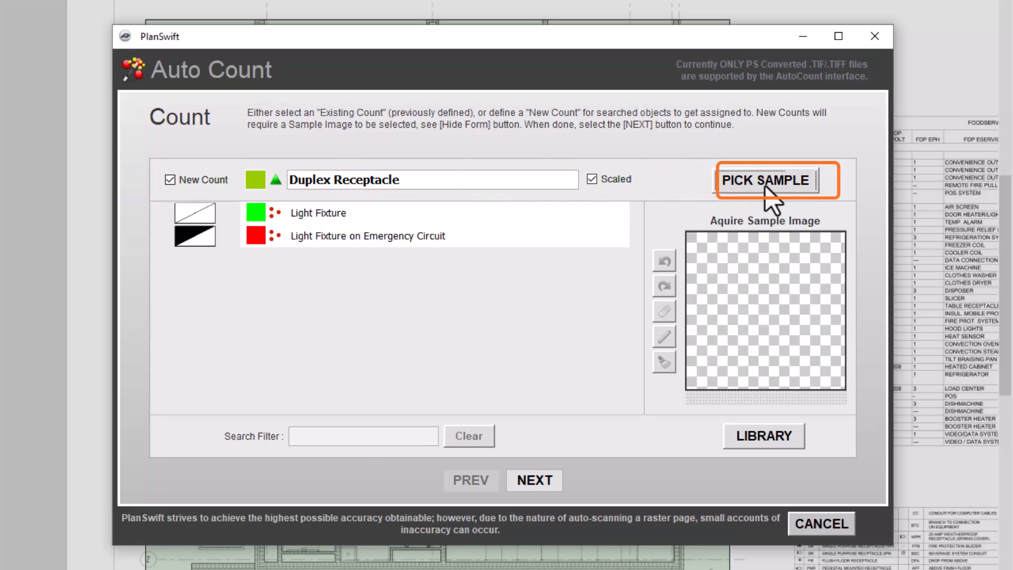
- Pick the receptacle symbol on the wall by the E10 label as the sample image for the count
click(766, 182)
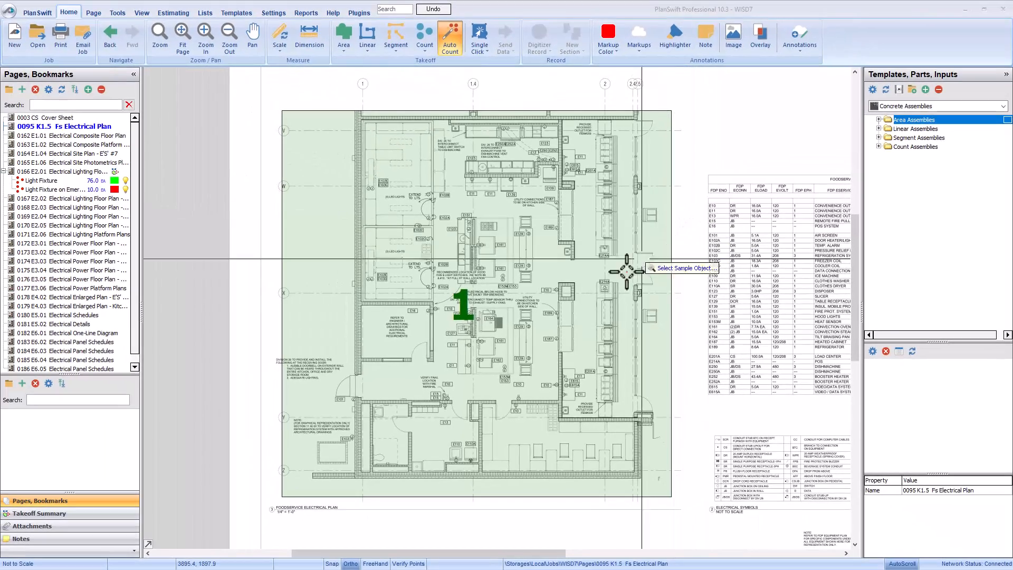
scroll(516, 402, up, 2)
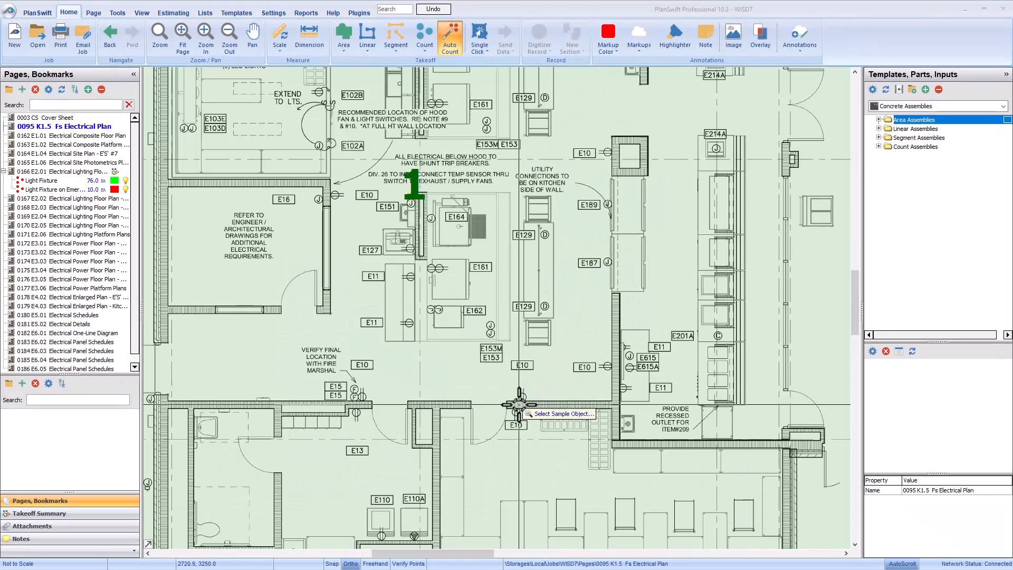
scroll(514, 404, up, 3)
drag(506, 346, 555, 394)
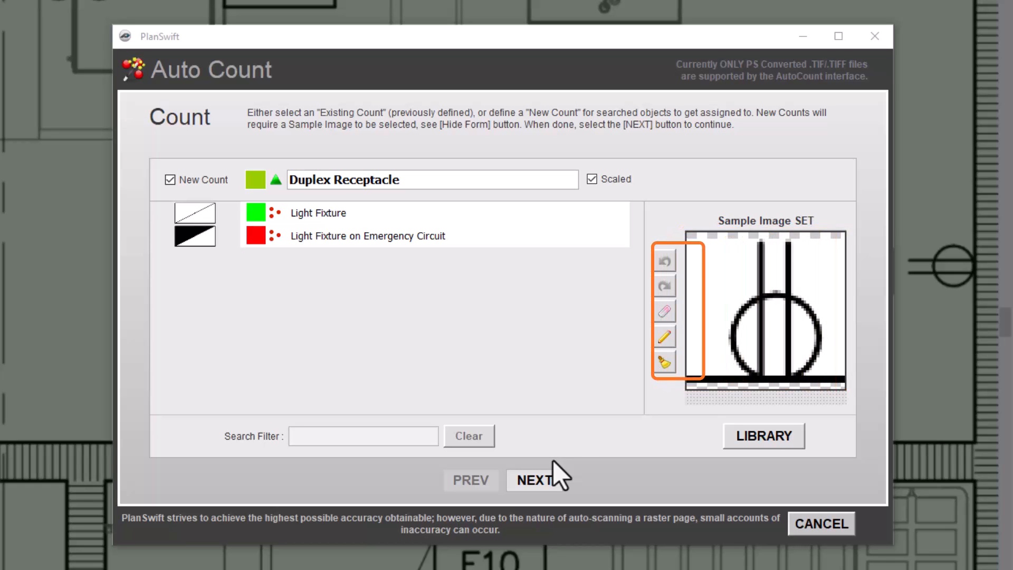
- Erase the wall line on both sides of the receptacle symbol in the sample image
click(661, 312)
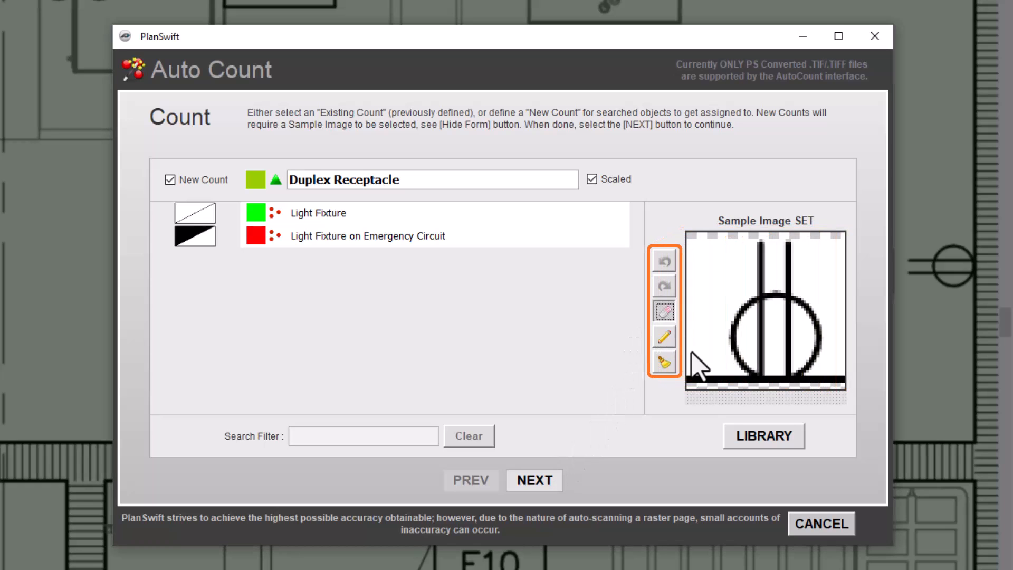
click(688, 378)
click(688, 381)
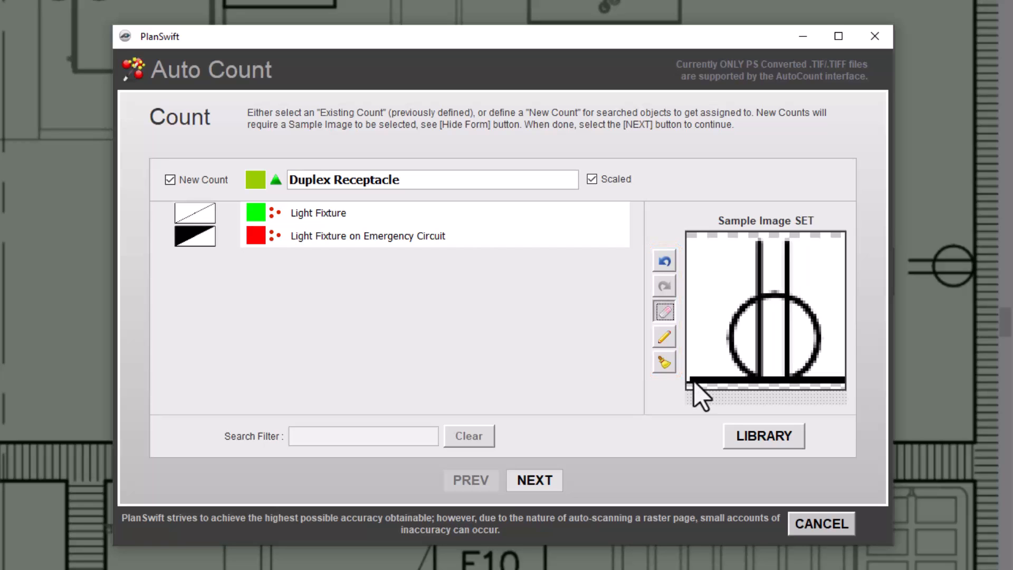
click(688, 381)
click(691, 381)
click(693, 381)
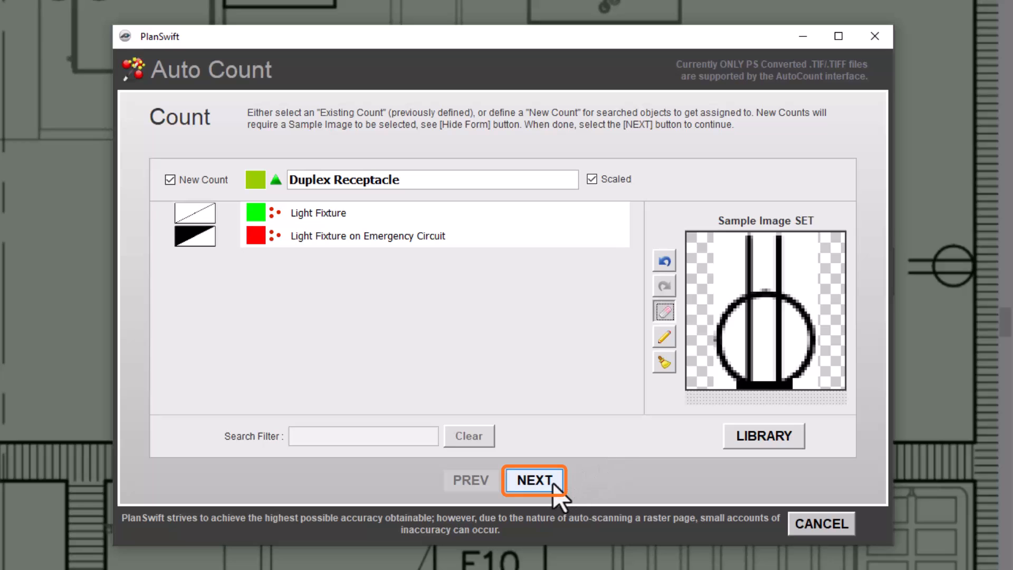
- Continue to the region setup and resize region 1 to cover only the upper half of the floor plan
click(553, 483)
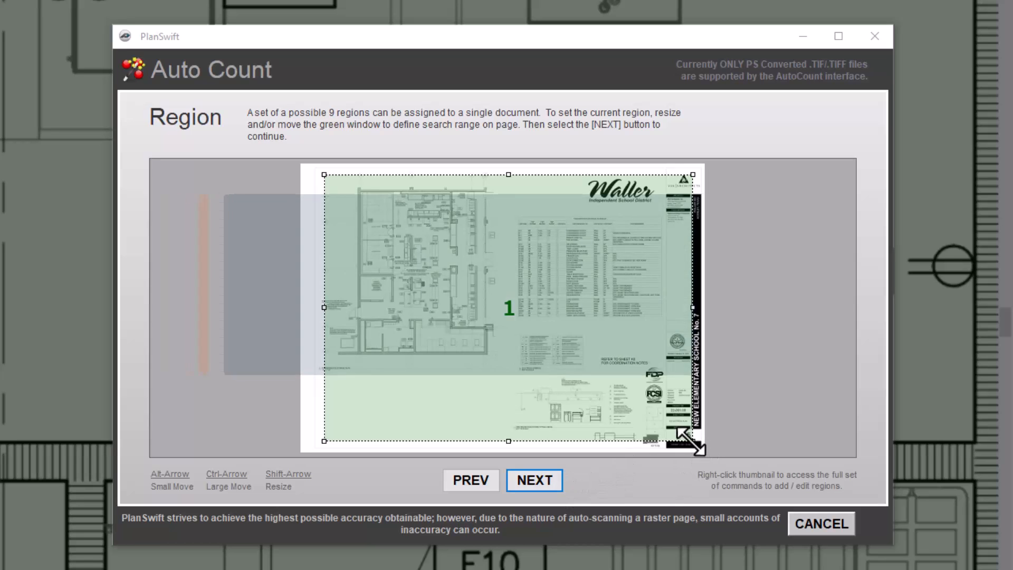
drag(693, 441, 512, 369)
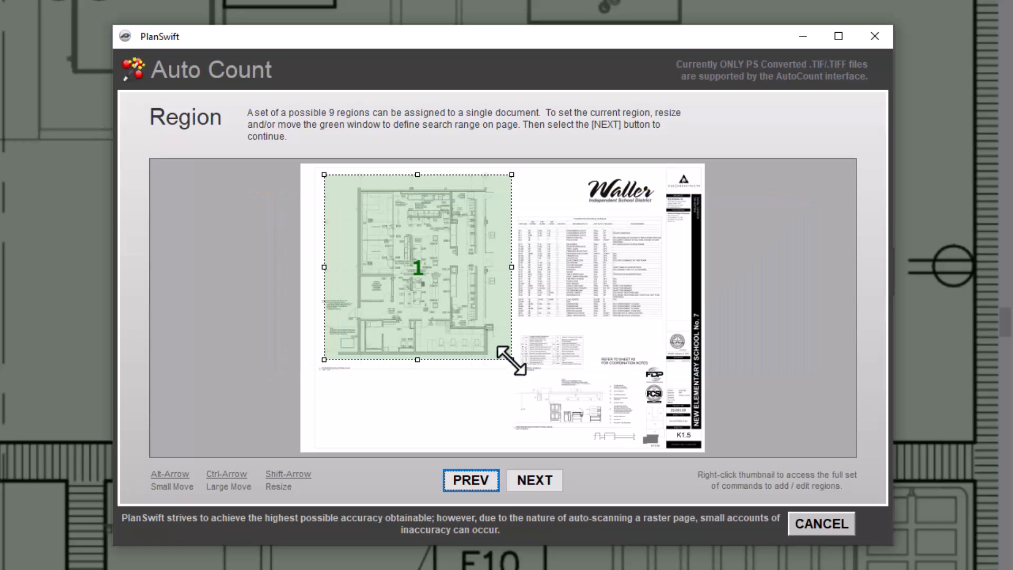
key(Tab)
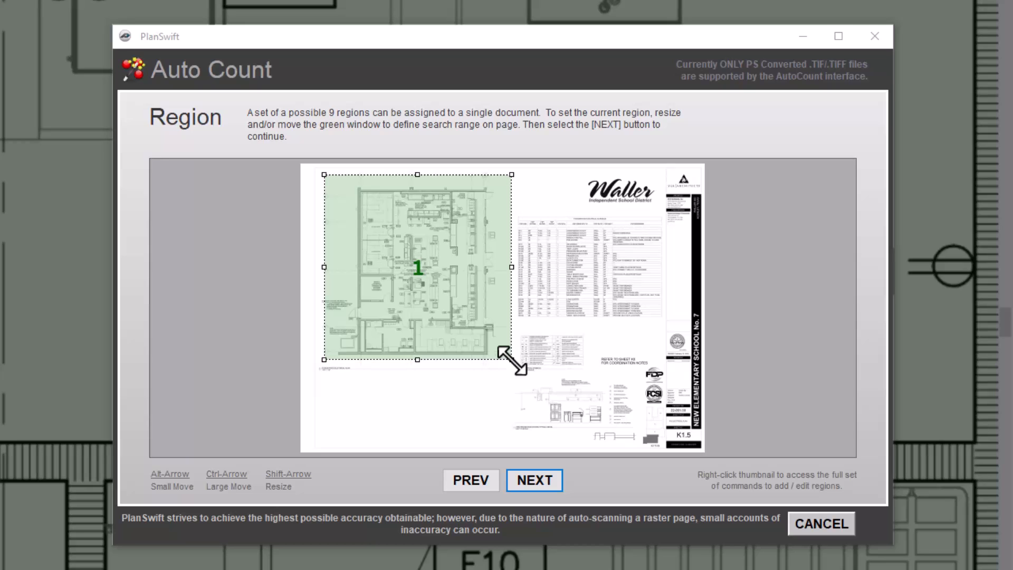
drag(511, 361, 496, 263)
- Add a second search region and fit it over the lower half of the floor plan
right_click(464, 296)
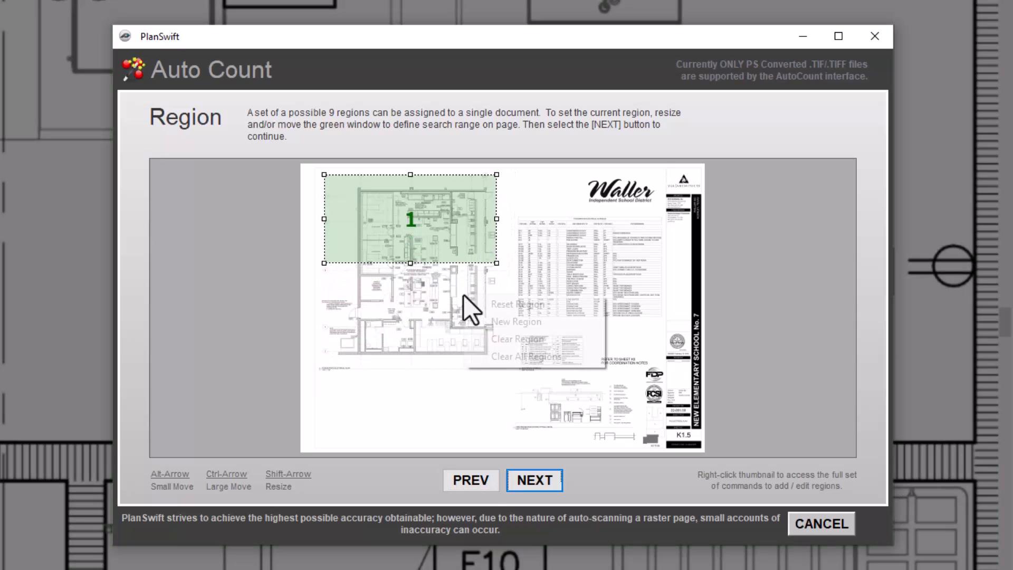
click(493, 319)
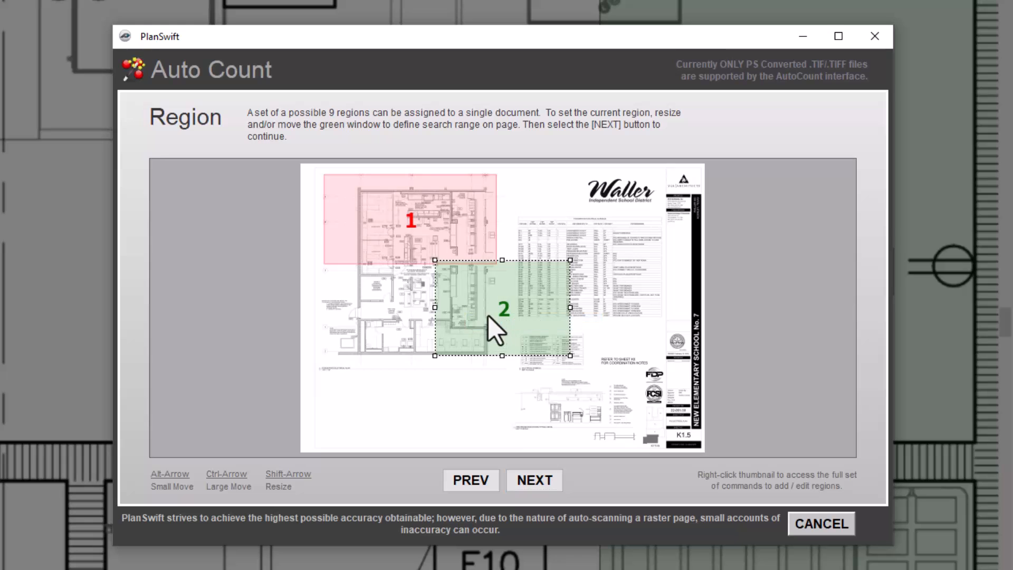
drag(470, 304, 370, 306)
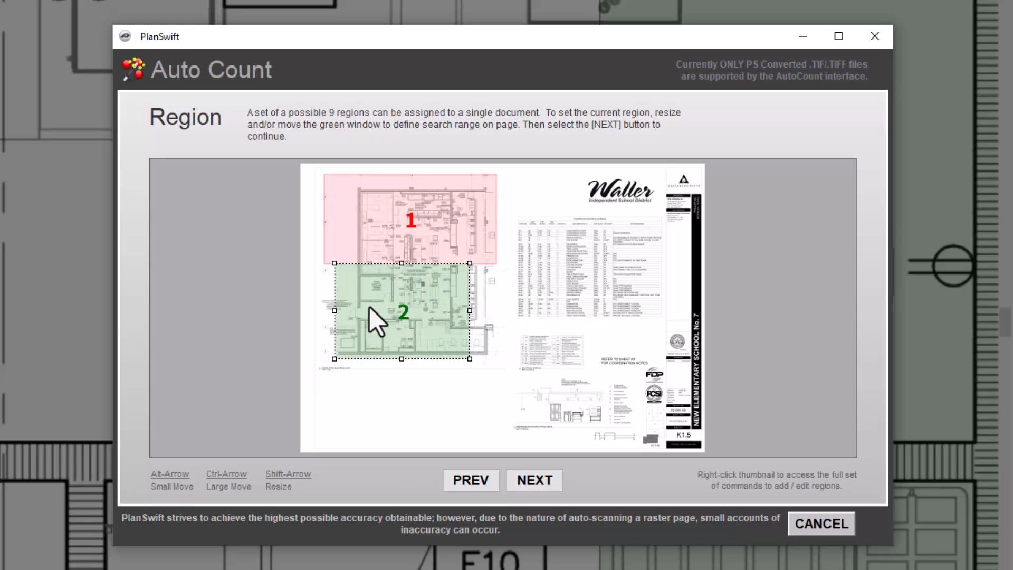
drag(470, 360, 499, 362)
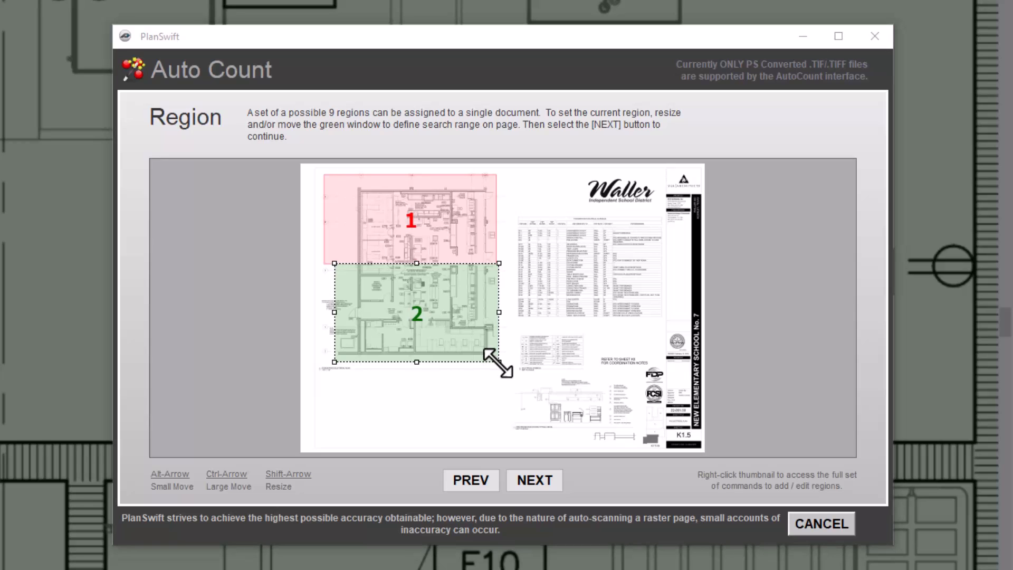
- Search region 1 for the sample symbol and mark the matches through the last receptacle for placement
click(436, 225)
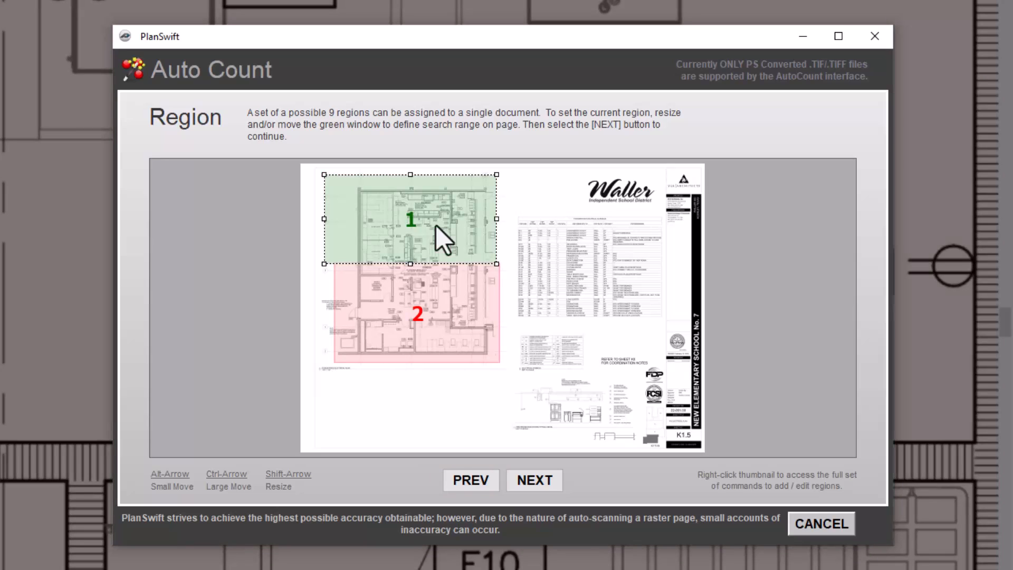
click(535, 483)
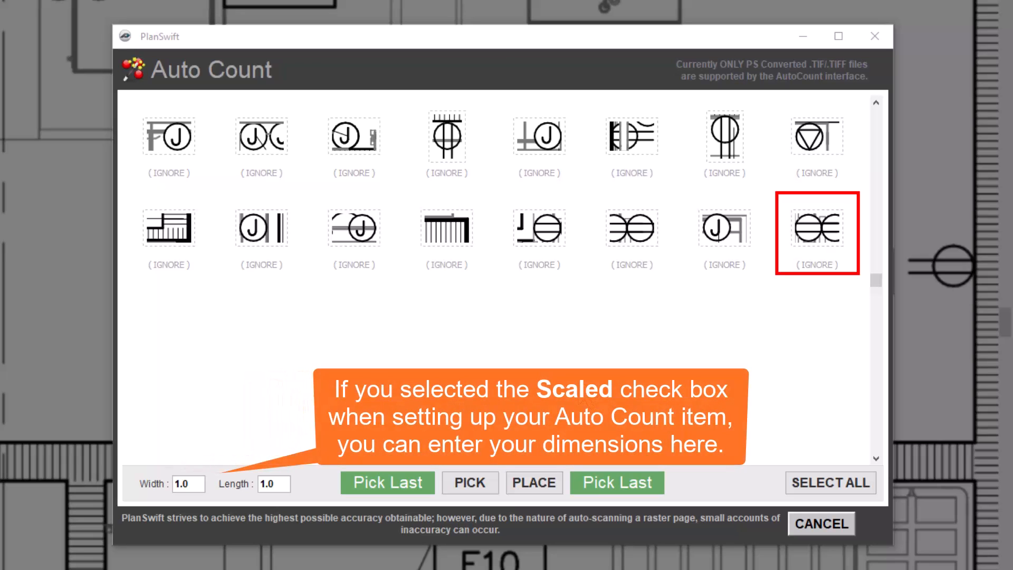
click(803, 255)
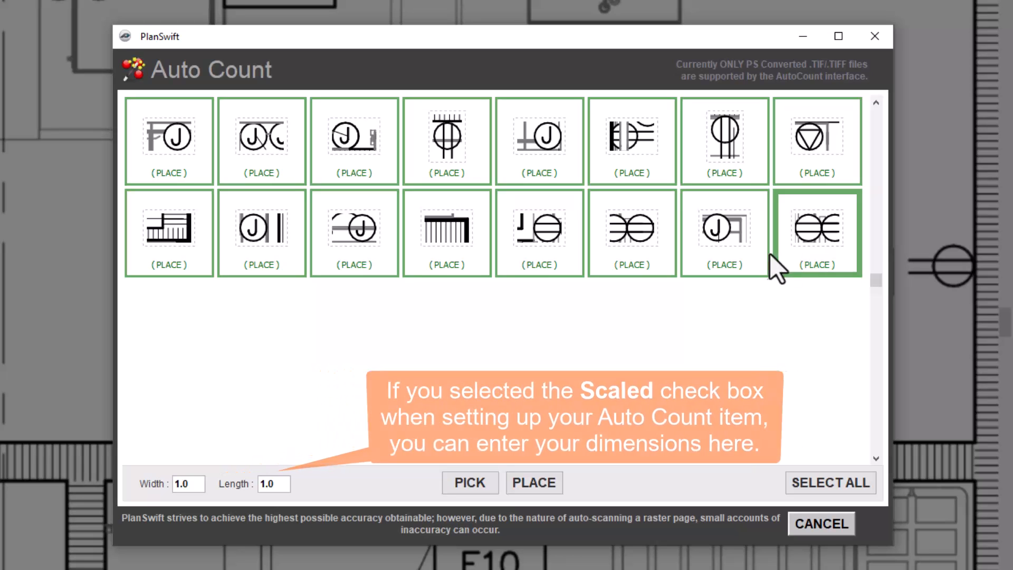
- Exclude the junction-box, triangle, hatch and wall-corner matches, and place counts on the remaining receptacle symbols of region 1
click(744, 255)
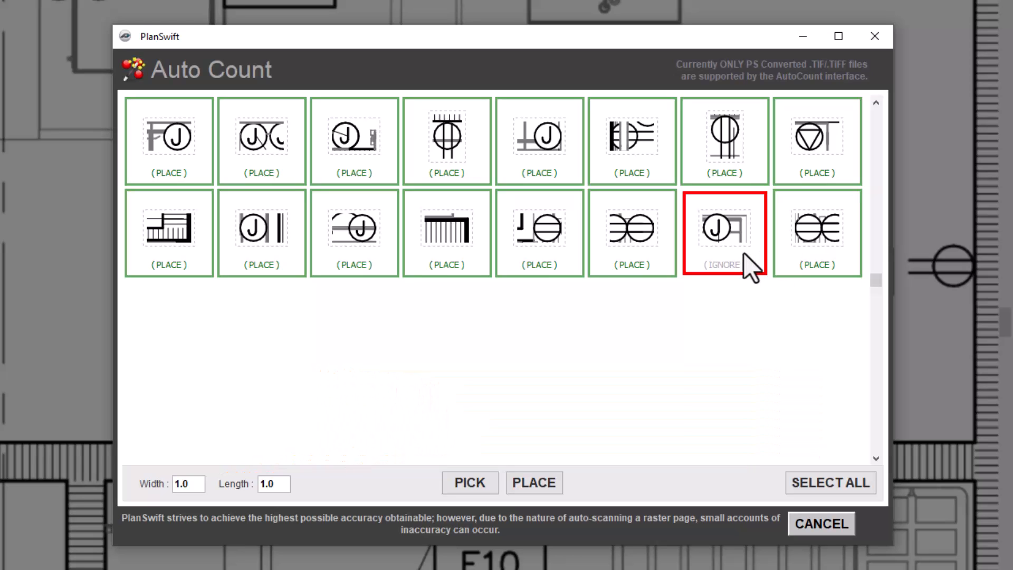
click(446, 252)
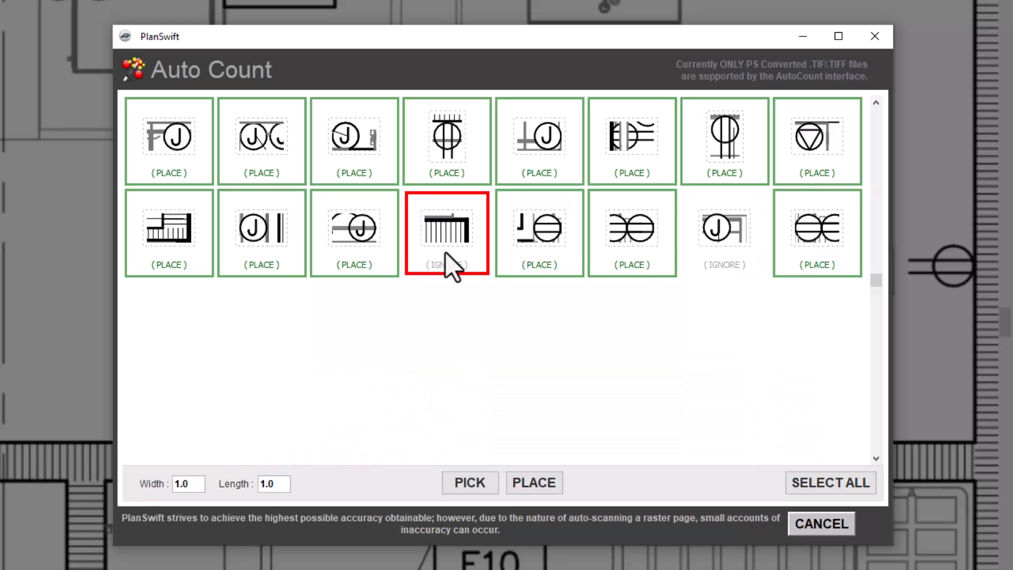
click(354, 240)
click(246, 239)
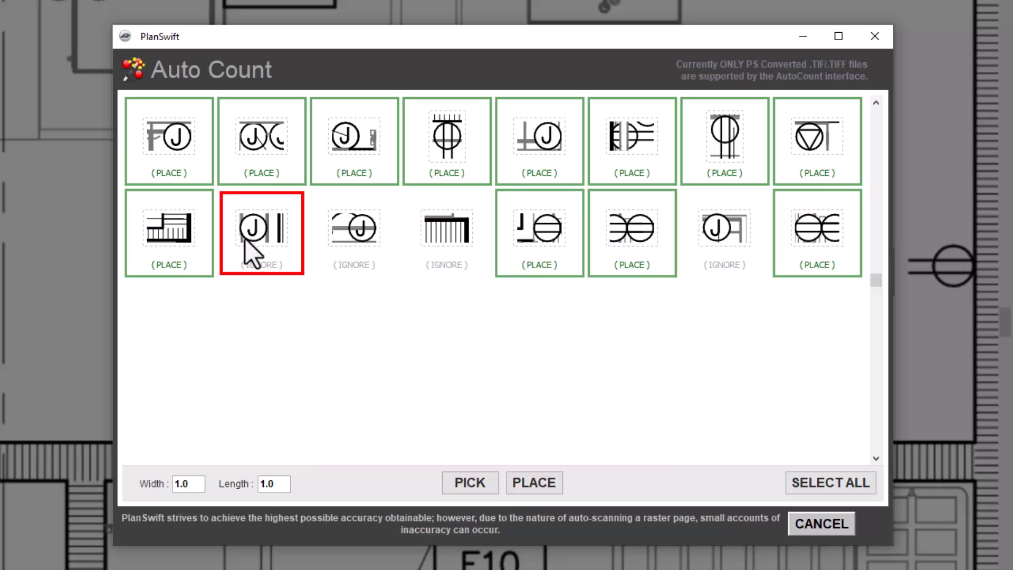
click(166, 237)
click(818, 141)
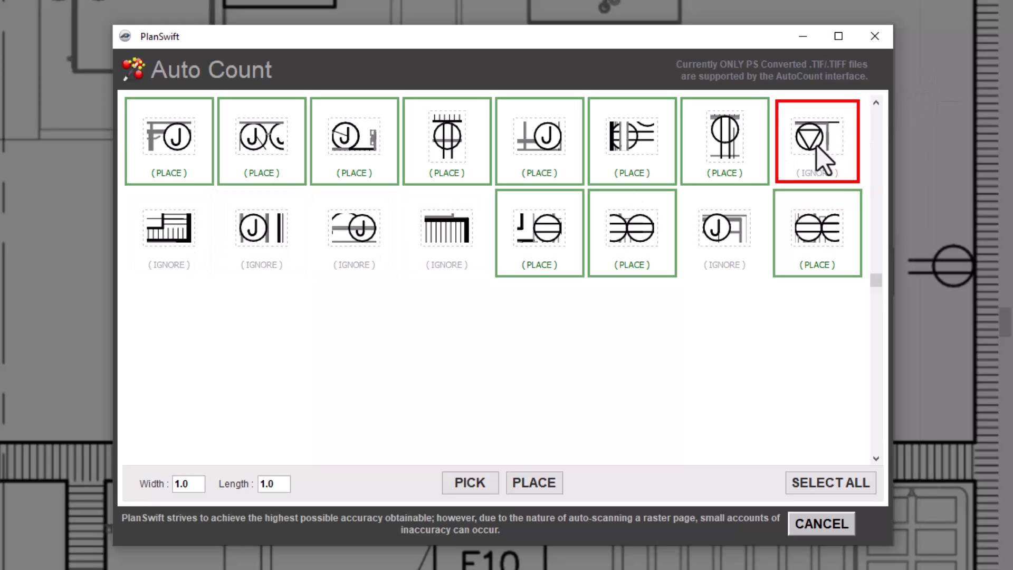
click(544, 164)
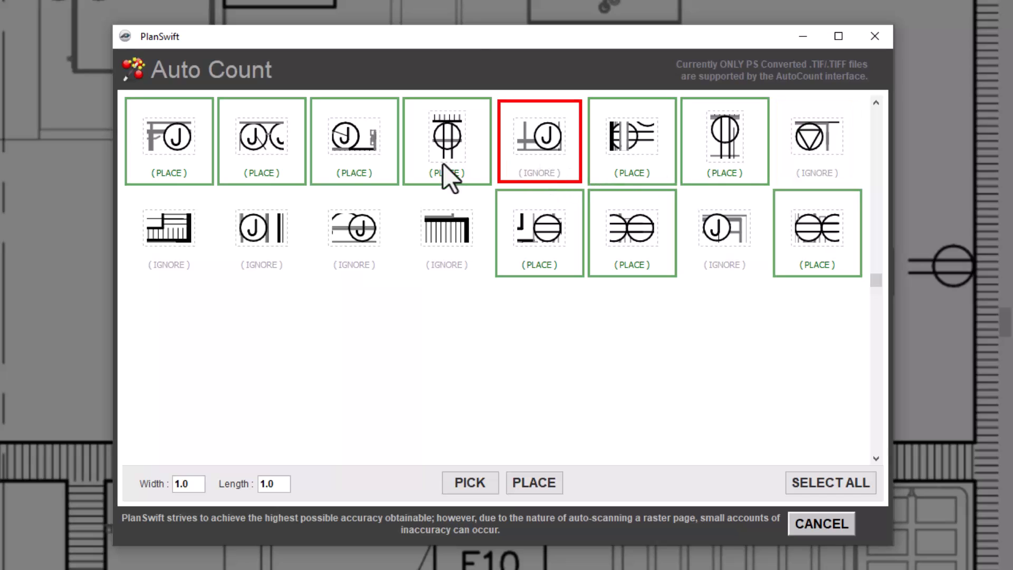
click(336, 157)
click(275, 154)
click(227, 154)
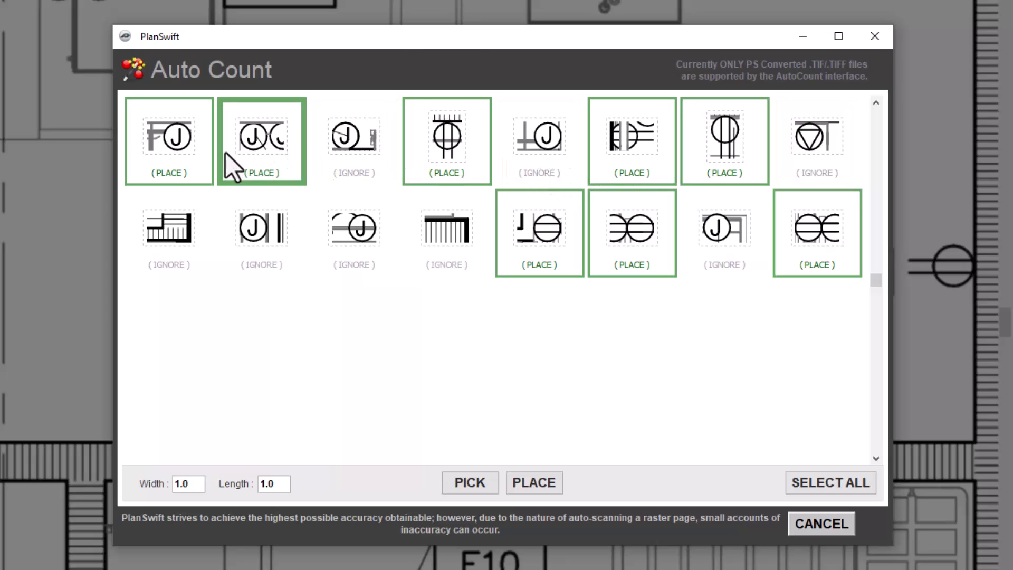
click(265, 150)
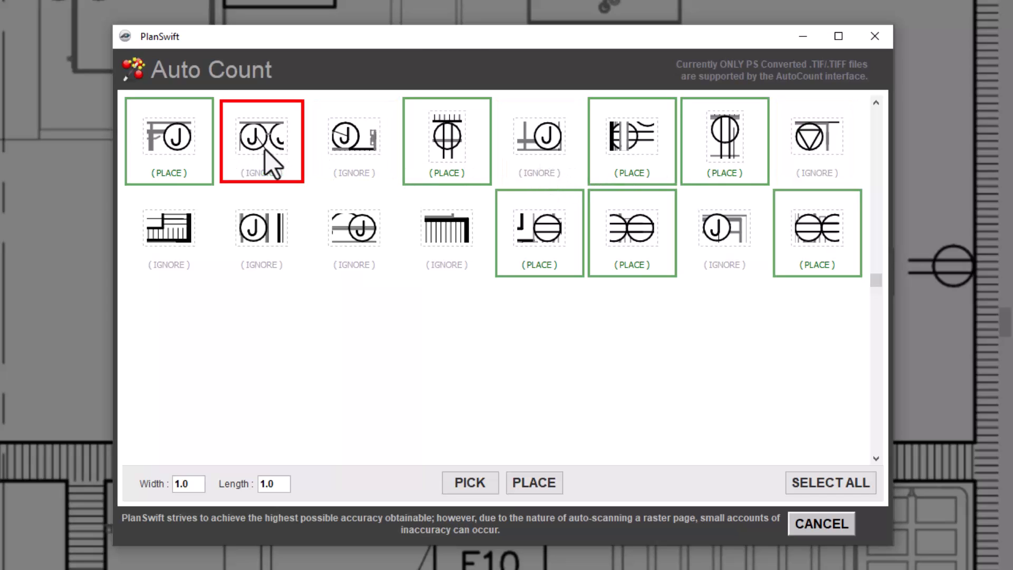
click(167, 144)
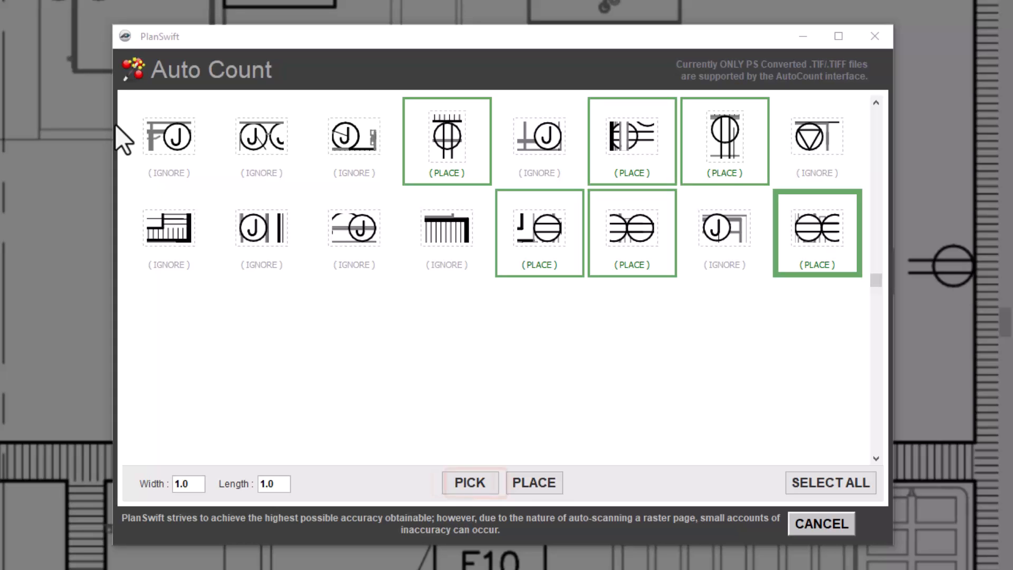
click(543, 488)
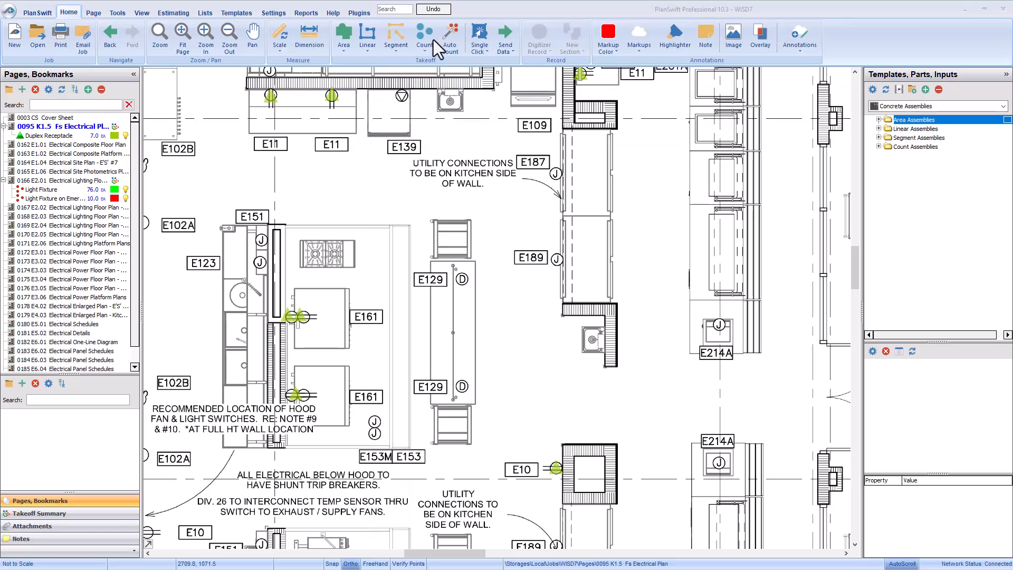
- Run Auto Count again with the existing Duplex Receptacle count and search region 2
click(452, 37)
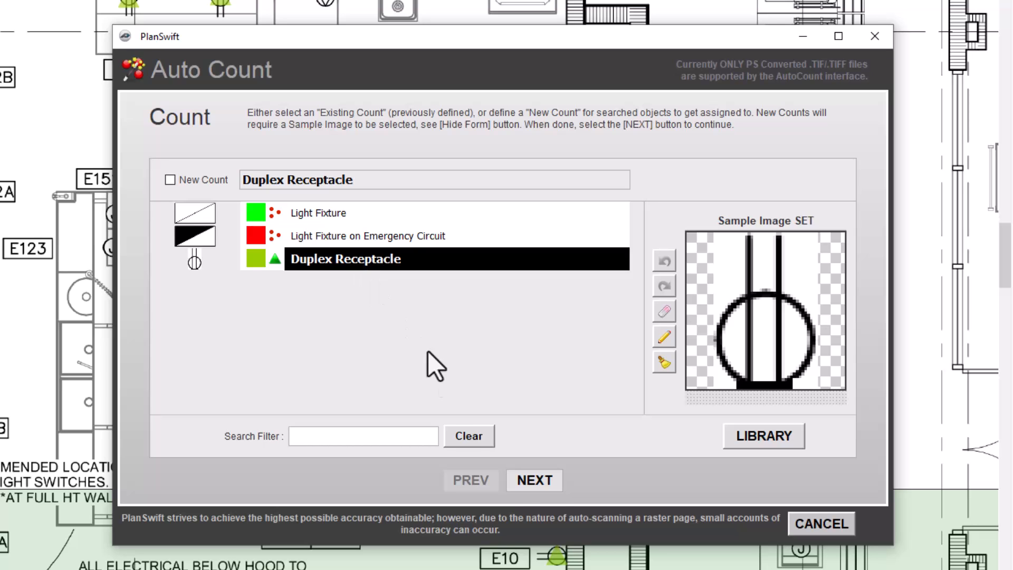
click(531, 482)
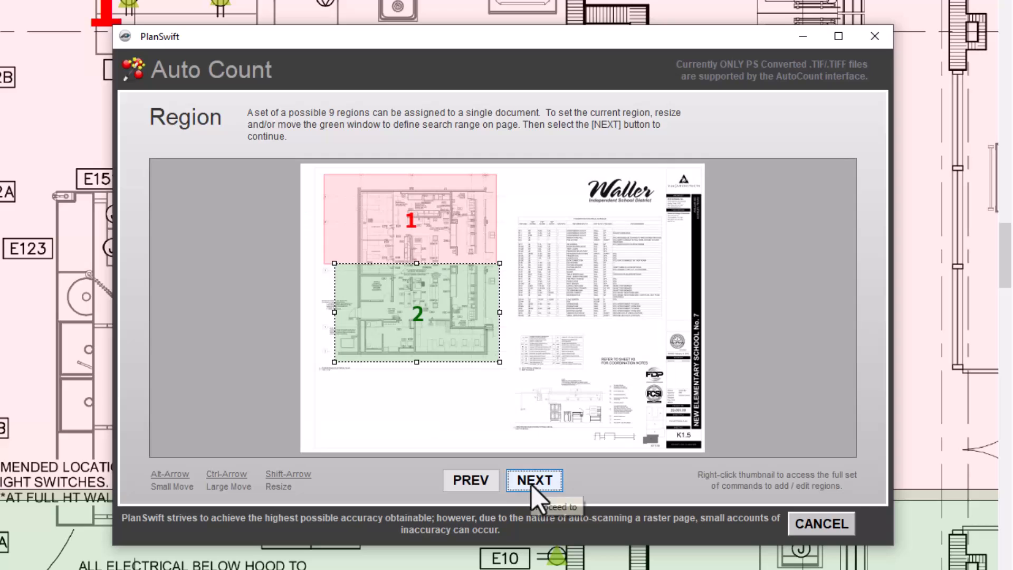
click(448, 327)
click(527, 480)
click(533, 487)
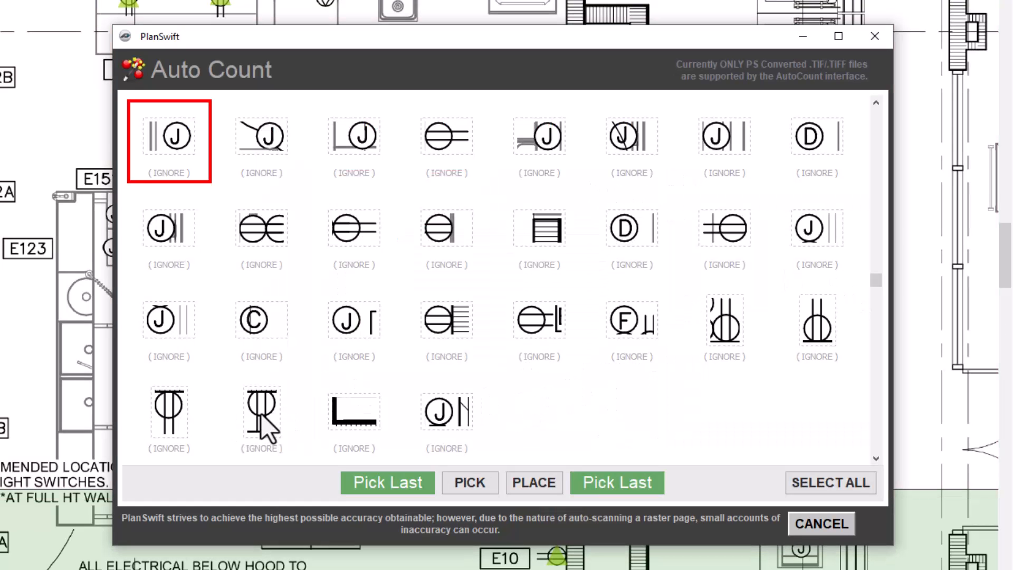
- Mark the region 2 matches, exclude every symbol that is not a receptacle, place the remaining counts and end the count recording
shift+click(262, 415)
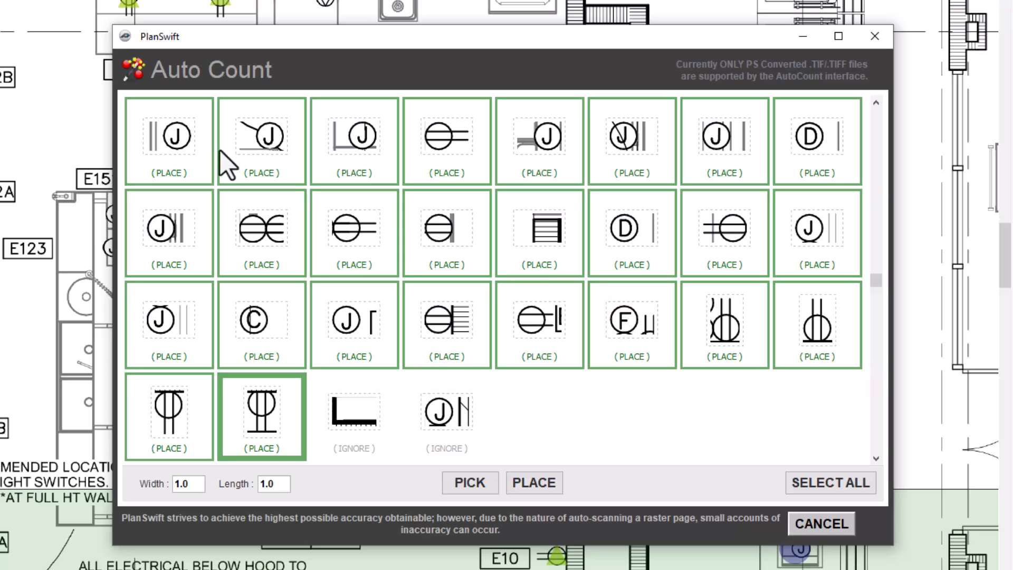
click(192, 158)
click(245, 159)
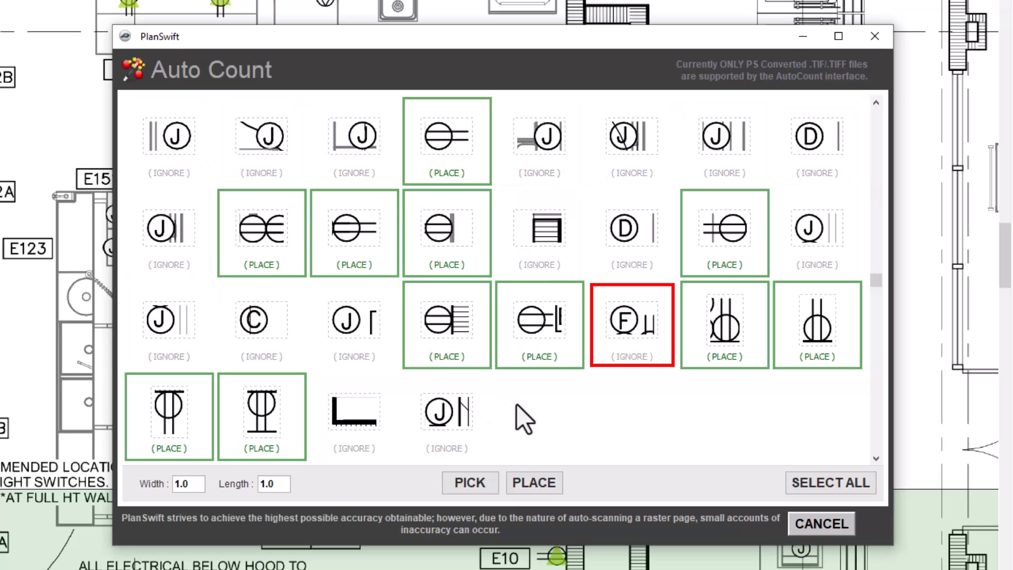
click(534, 483)
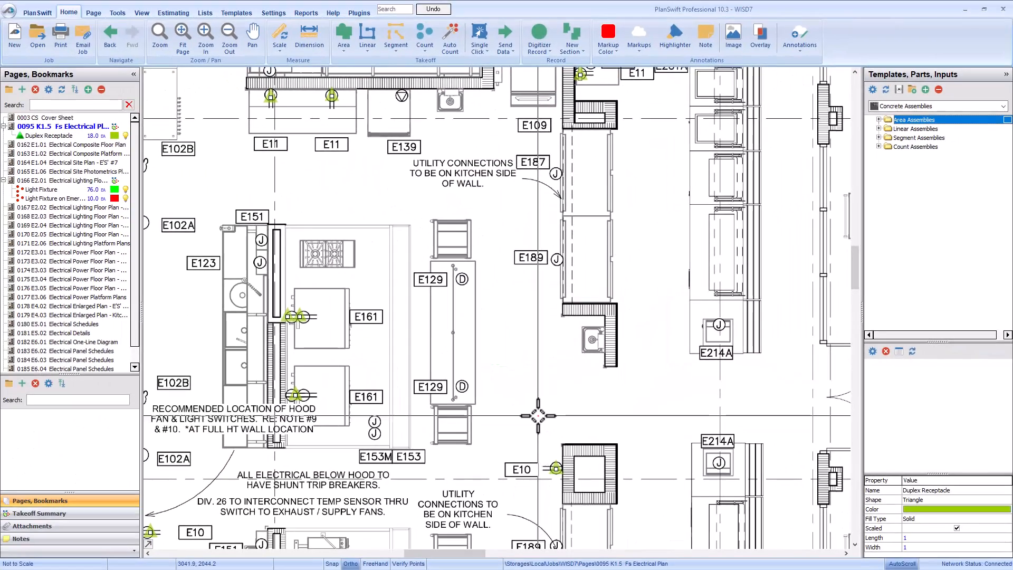
drag(538, 416, 548, 287)
drag(462, 456, 588, 222)
scroll(586, 232, down, 2)
drag(617, 289, 578, 274)
key(Escape)
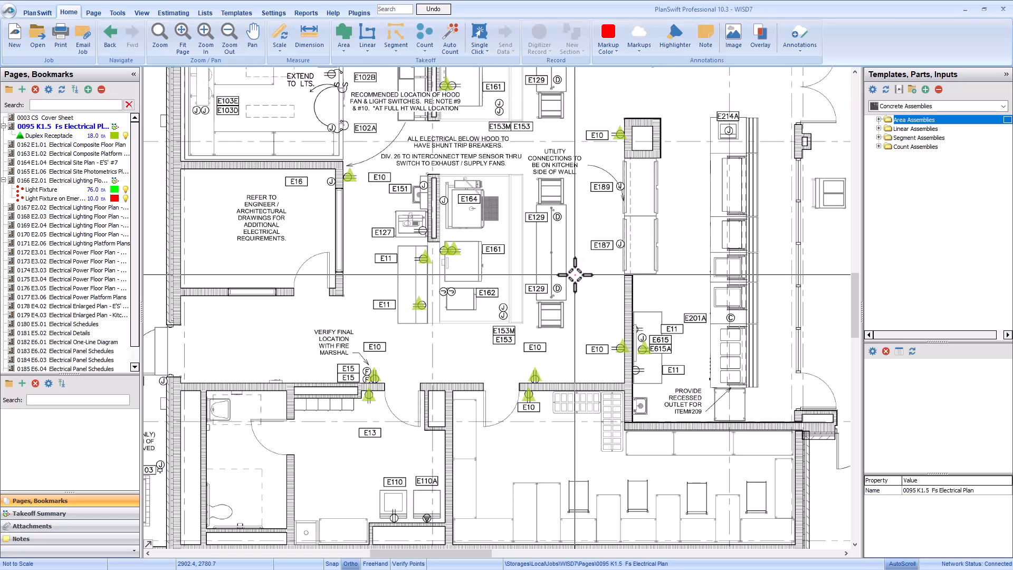